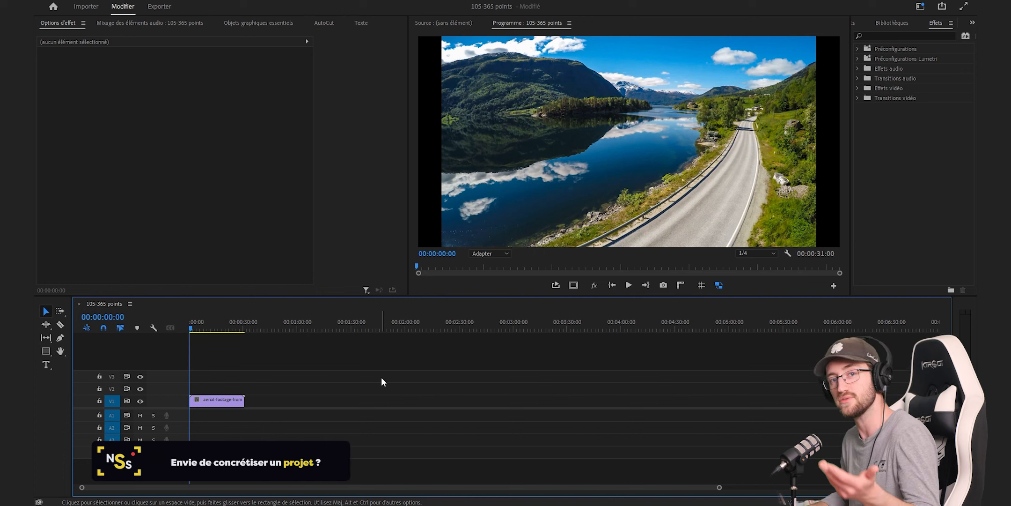
Find the Grille video effect and apply it to the aerial footage clip on track V1
{"action": "key", "text": "shift+7"}
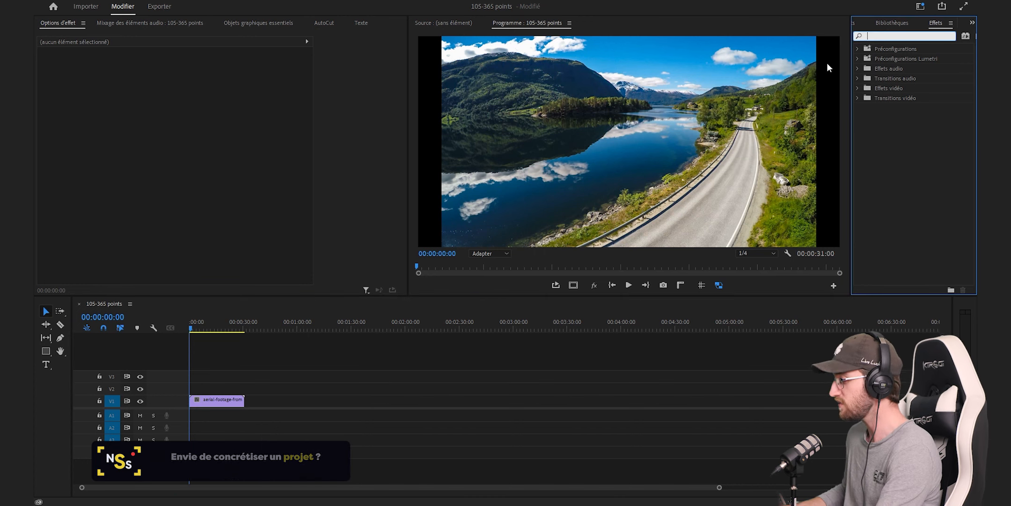
{"action": "type", "text": "grille"}
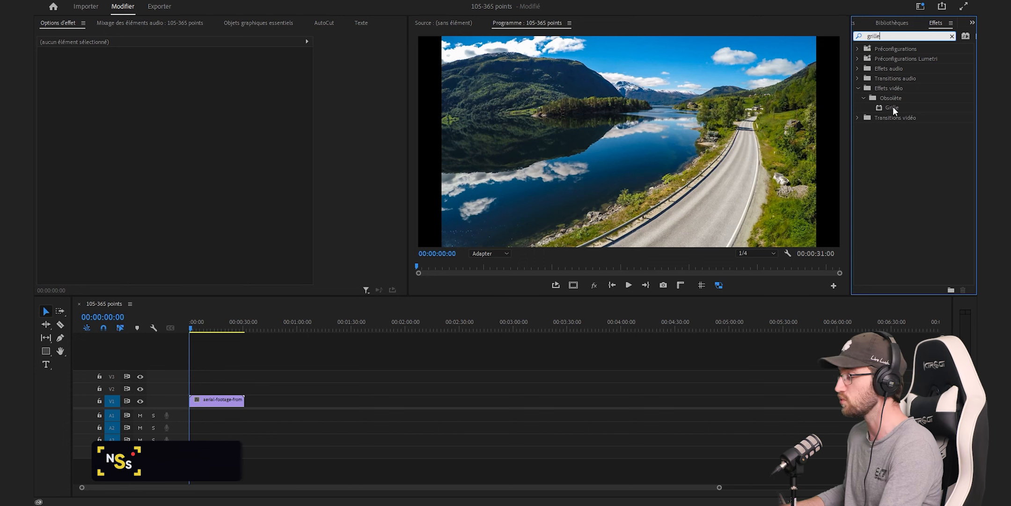
{"action": "left_click_drag", "start_coordinate": [893, 107], "coordinate": [212, 401]}
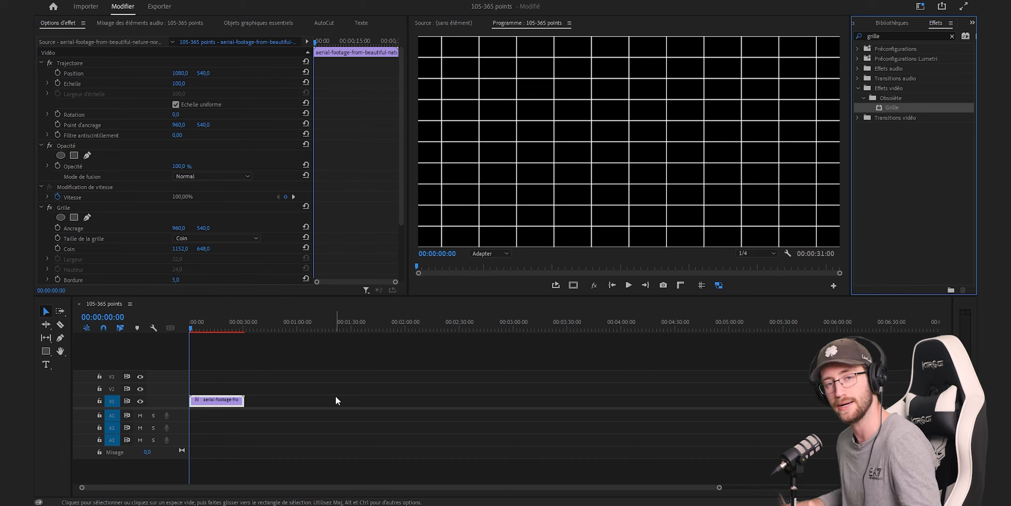
{"action": "scroll", "coordinate": [237, 168], "scroll_direction": "down", "scroll_amount": 3}
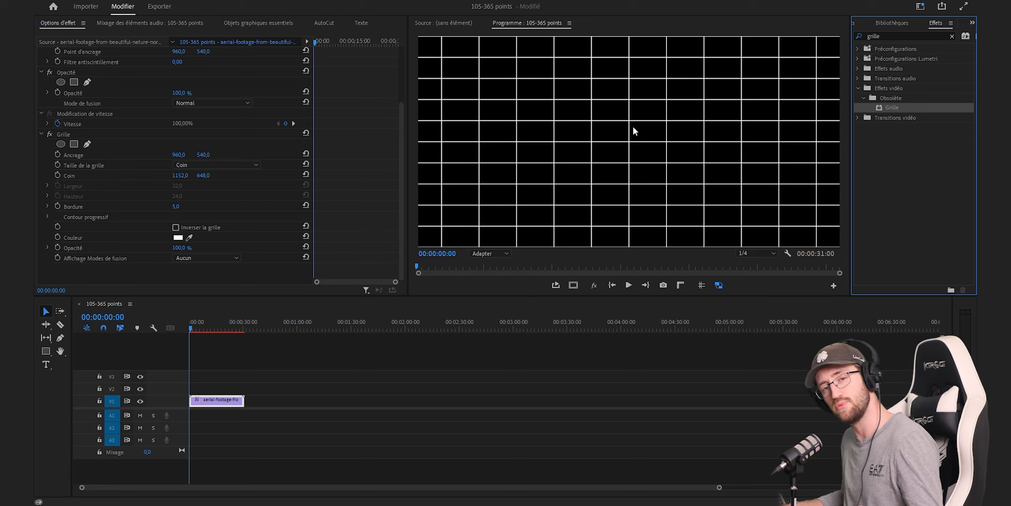
Set the Grille effect's grid size mode (Taille de la grille) to Curseur de largeur
{"action": "left_click", "coordinate": [230, 202]}
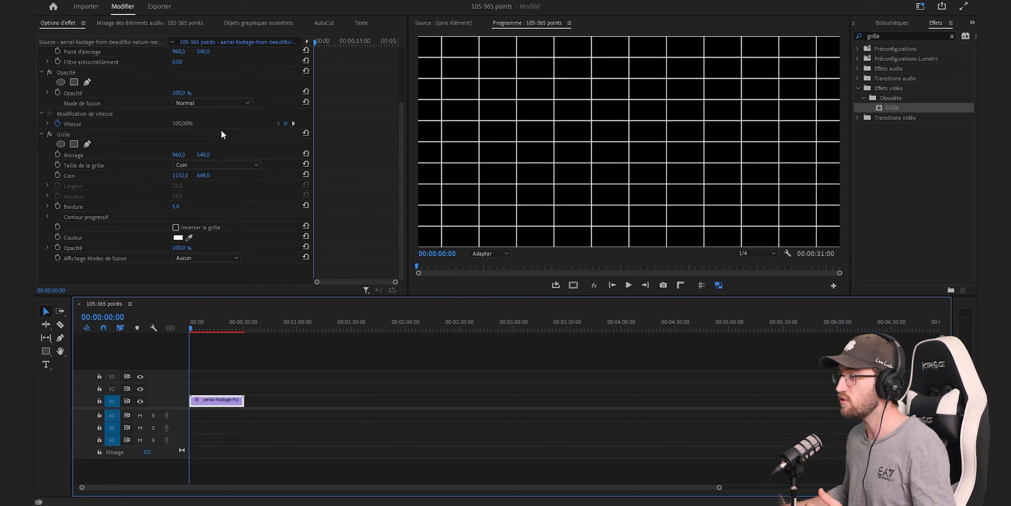
{"action": "left_click", "coordinate": [182, 164]}
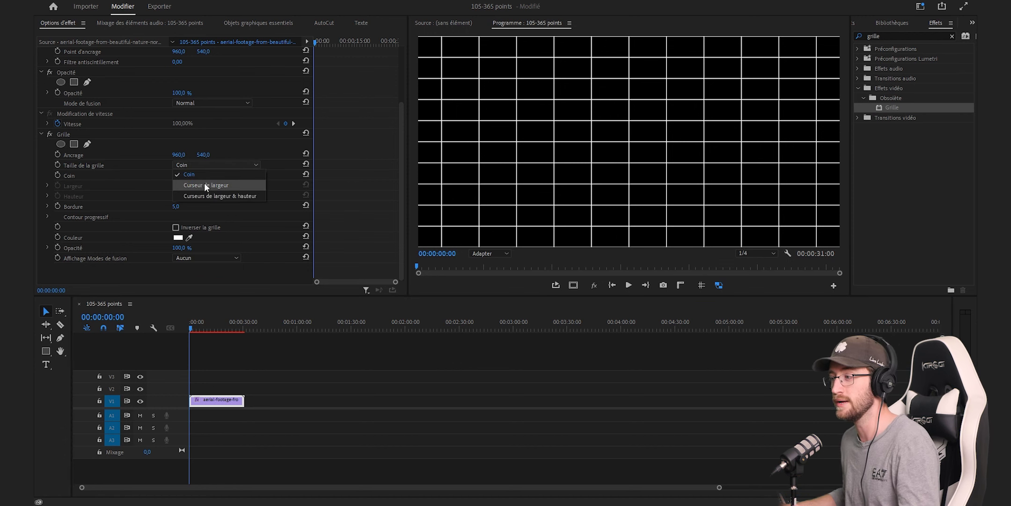
{"action": "left_click", "coordinate": [206, 186]}
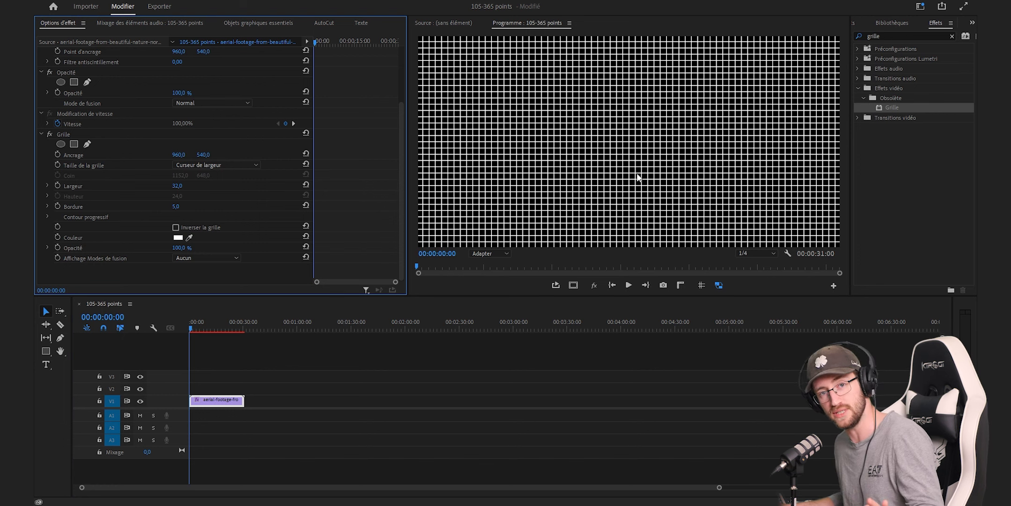
Switch the Grille effect's size mode back to Coin
{"action": "left_click", "coordinate": [212, 185]}
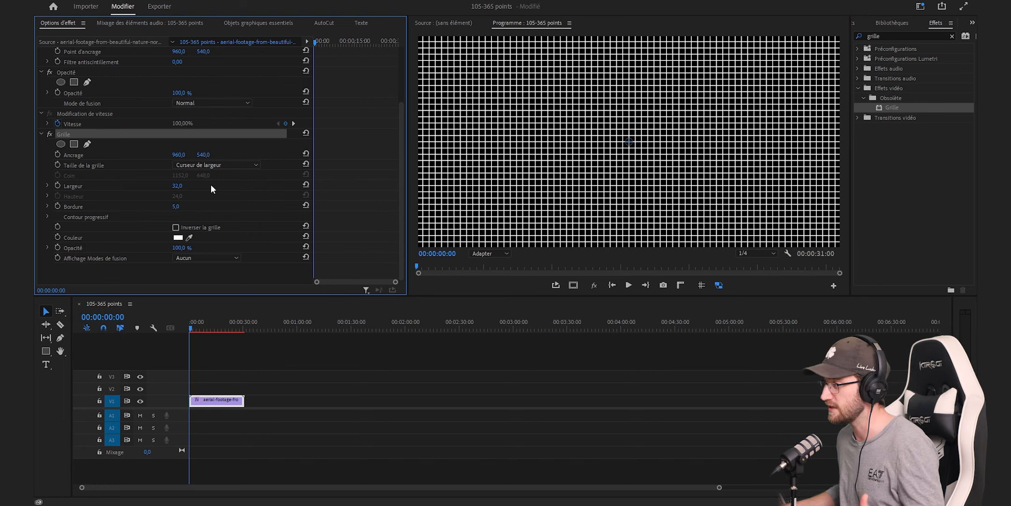
{"action": "left_click", "coordinate": [212, 165]}
{"action": "left_click", "coordinate": [209, 173]}
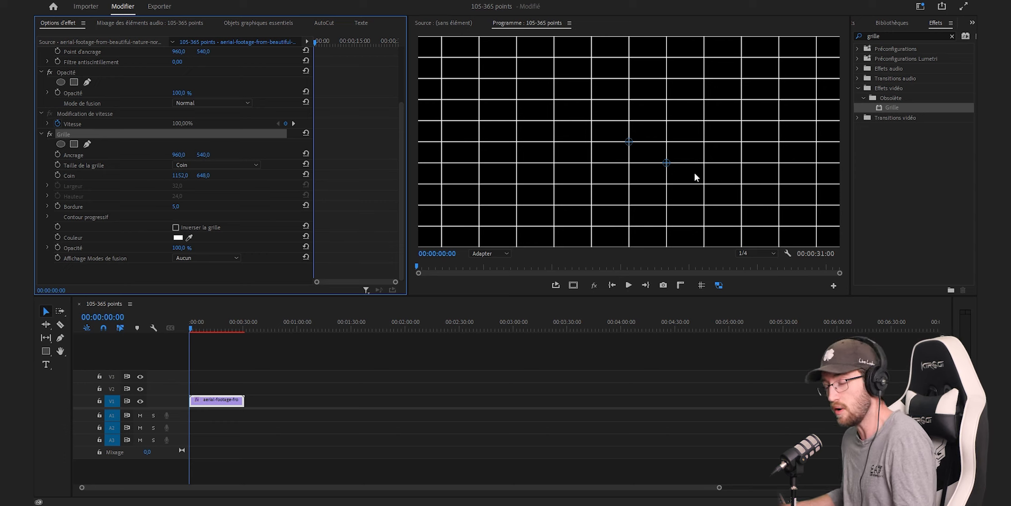
Move the grid's anchor in the preview to about 184.6, 206.4 and pull the corner point in close to it
{"action": "left_click_drag", "start_coordinate": [628, 142], "coordinate": [608, 130]}
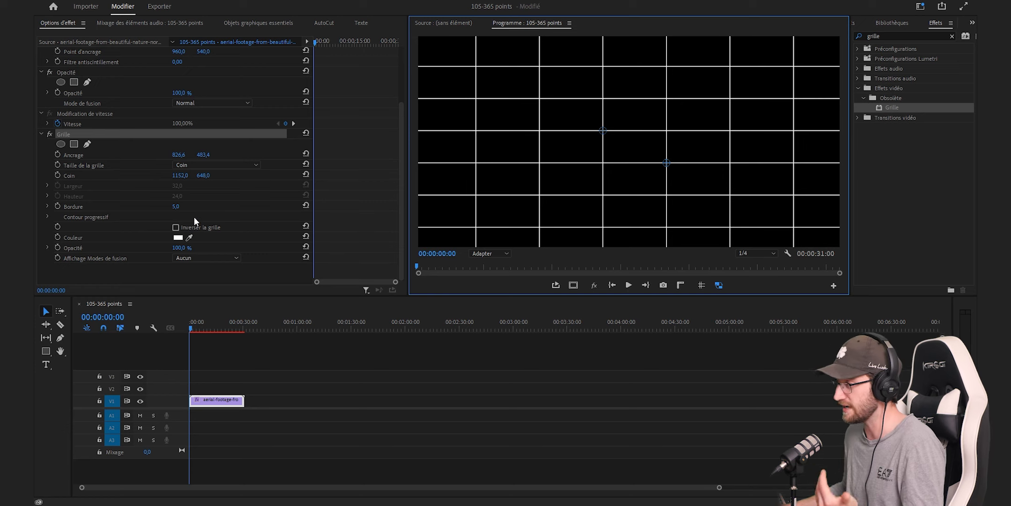
{"action": "left_click_drag", "start_coordinate": [603, 130], "coordinate": [477, 76]}
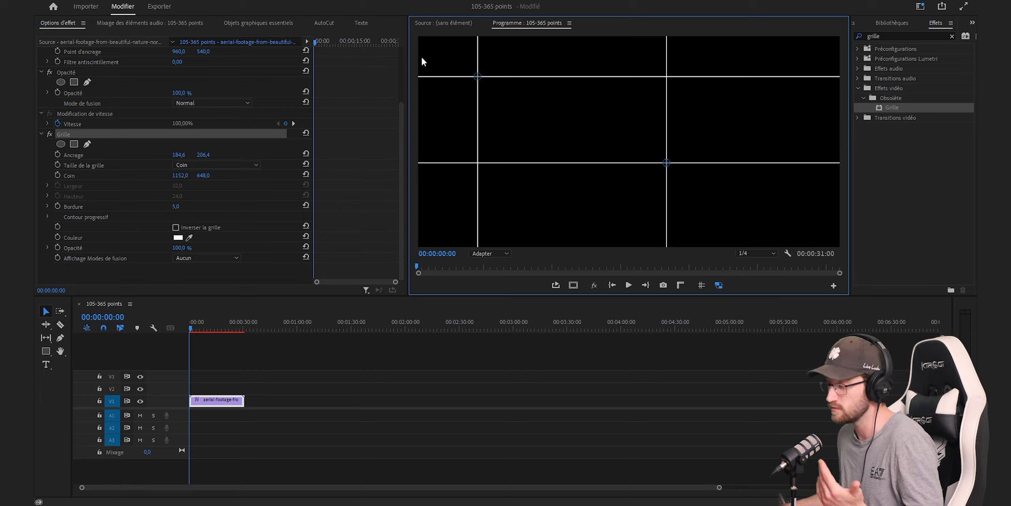
{"action": "left_click_drag", "start_coordinate": [666, 163], "coordinate": [494, 86]}
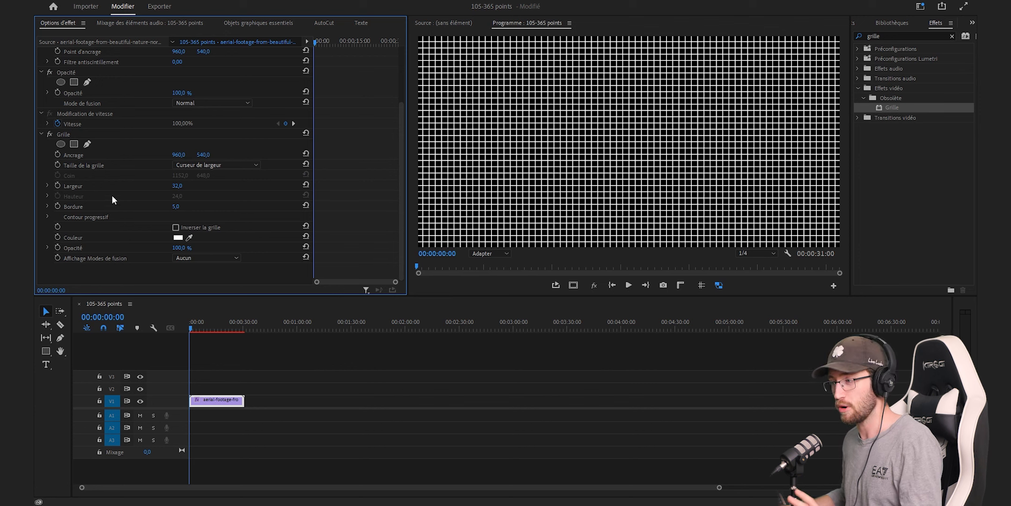
Set the grid's width (Largeur) to 100
{"action": "left_click", "coordinate": [177, 187]}
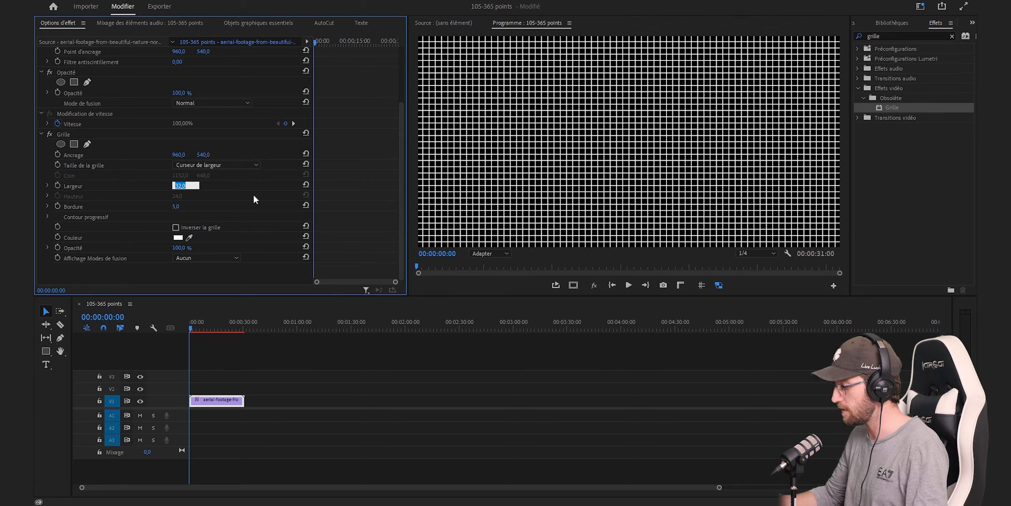
{"action": "type", "text": "100"}
{"action": "key", "text": "Return"}
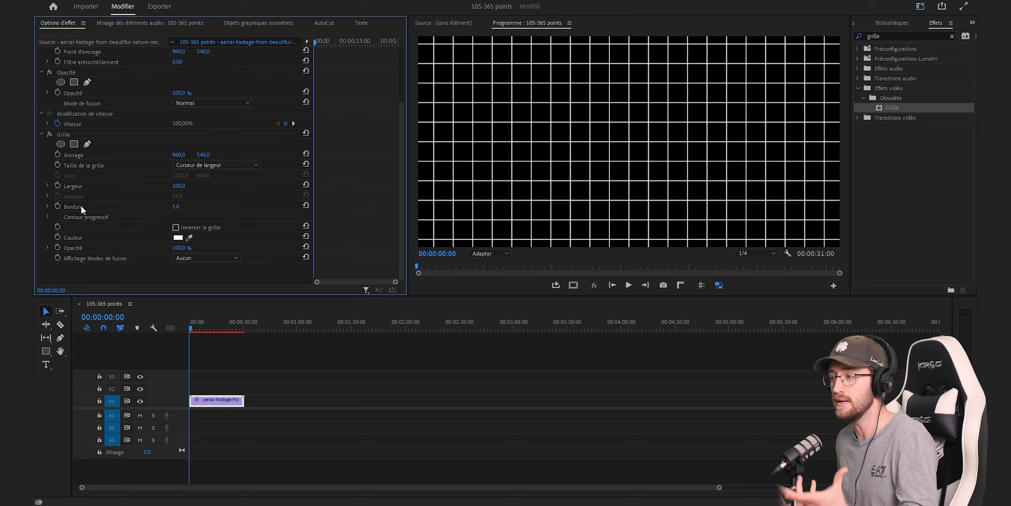
Thicken the grid lines by setting the border (Bordure) to 98
{"action": "left_click_drag", "start_coordinate": [178, 209], "coordinate": [186, 208]}
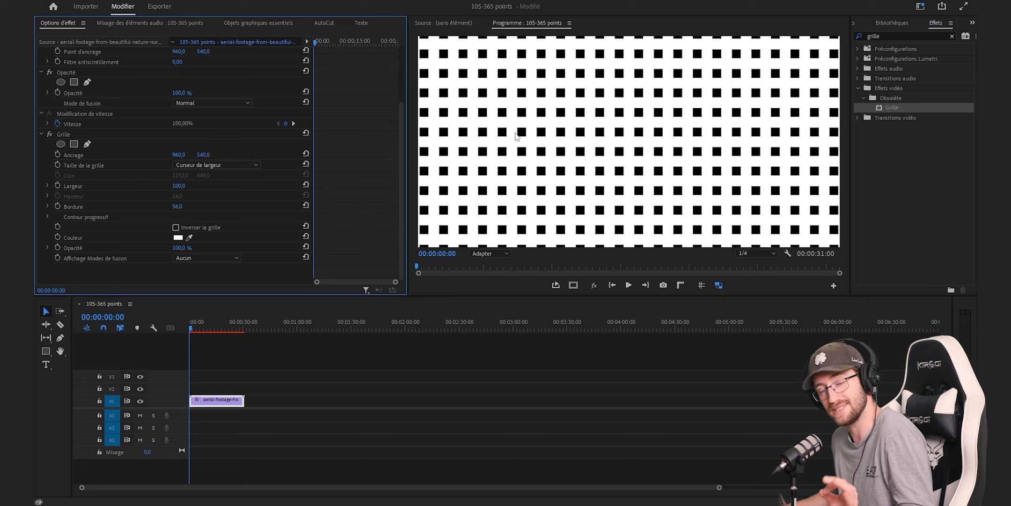
{"action": "left_click", "coordinate": [182, 205]}
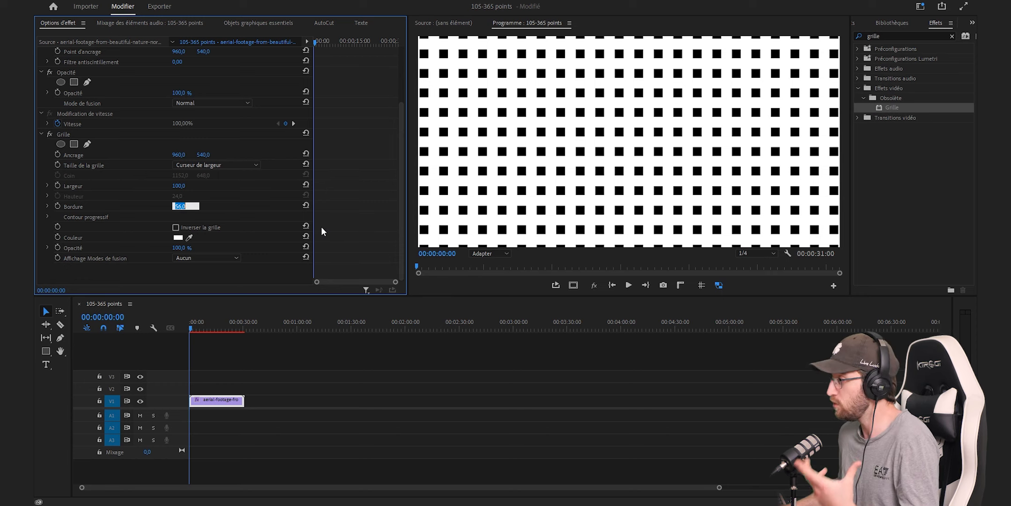
{"action": "type", "text": "98"}
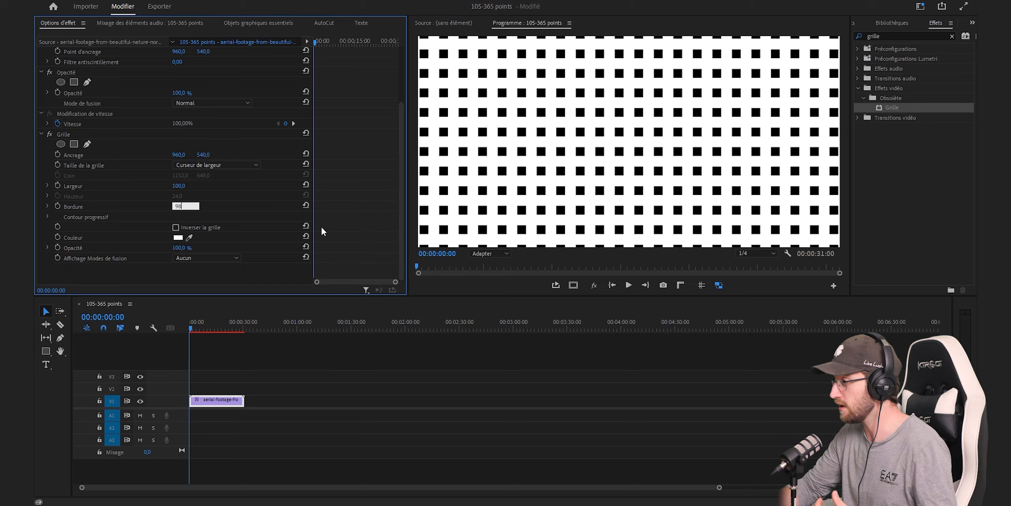
{"action": "key", "text": "Return"}
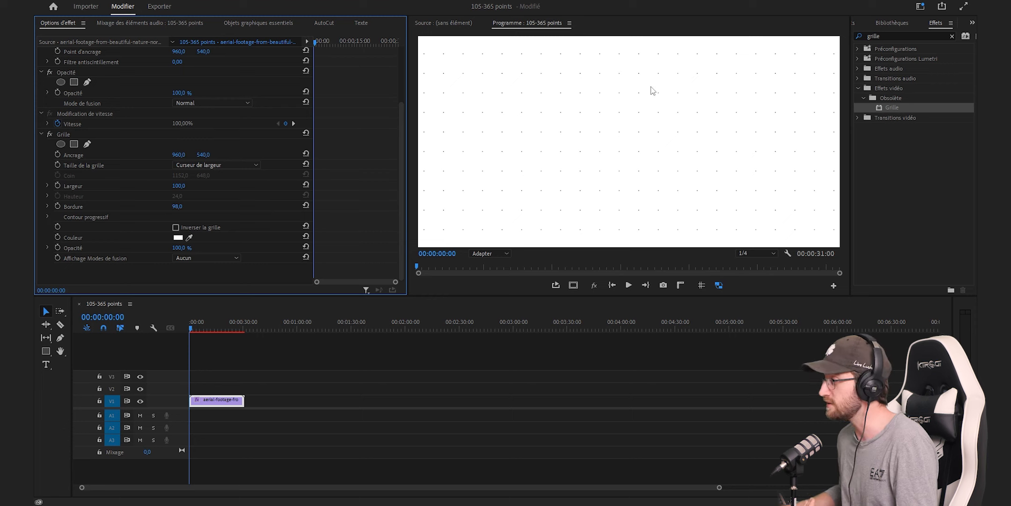
Try a grid border of 90, and undo that change
{"action": "left_click", "coordinate": [181, 206]}
{"action": "type", "text": "90"}
{"action": "key", "text": "Return"}
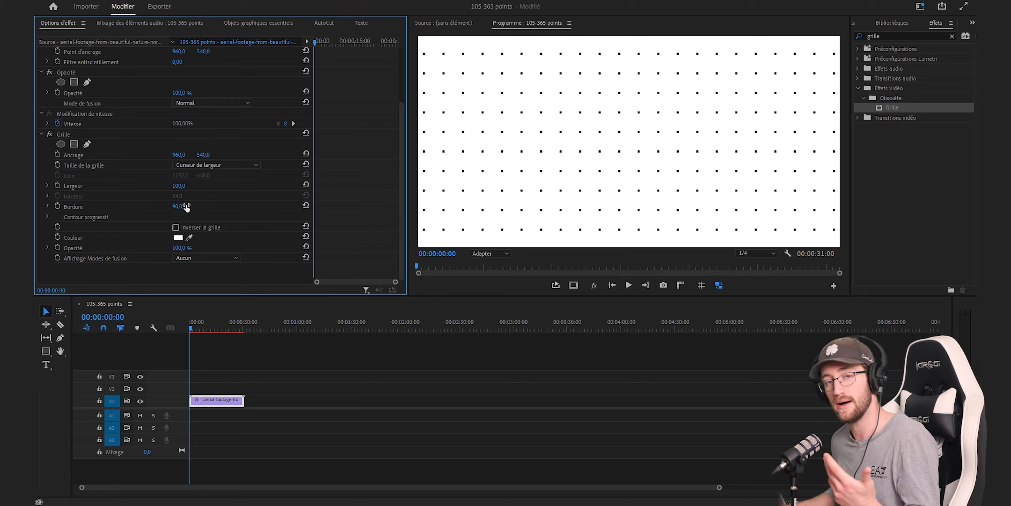
{"action": "key", "text": "ctrl+z"}
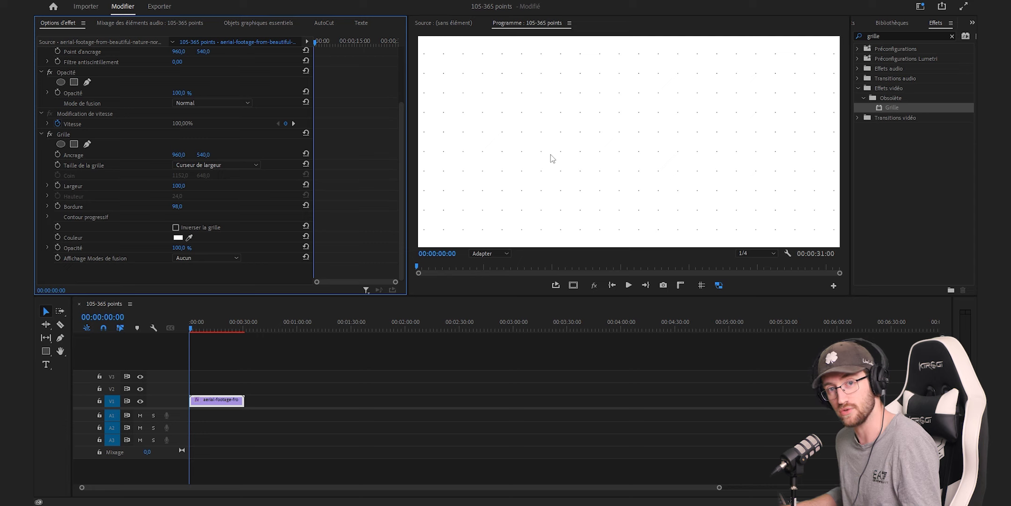
Invert the grid with the Inverser la grille option
{"action": "left_click", "coordinate": [176, 227]}
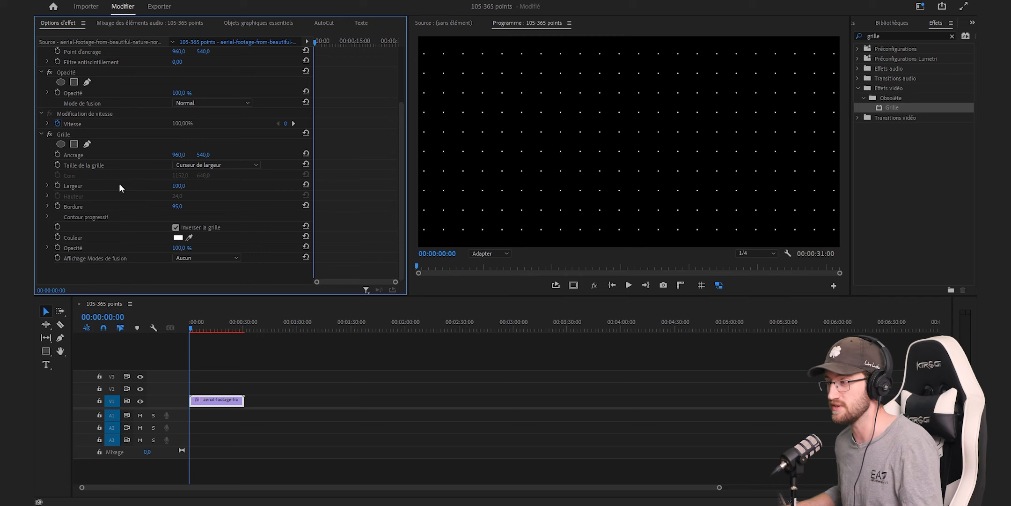
Try a wider grid spacing with Largeur at 500 and Bordure at 490
{"action": "left_click", "coordinate": [185, 185]}
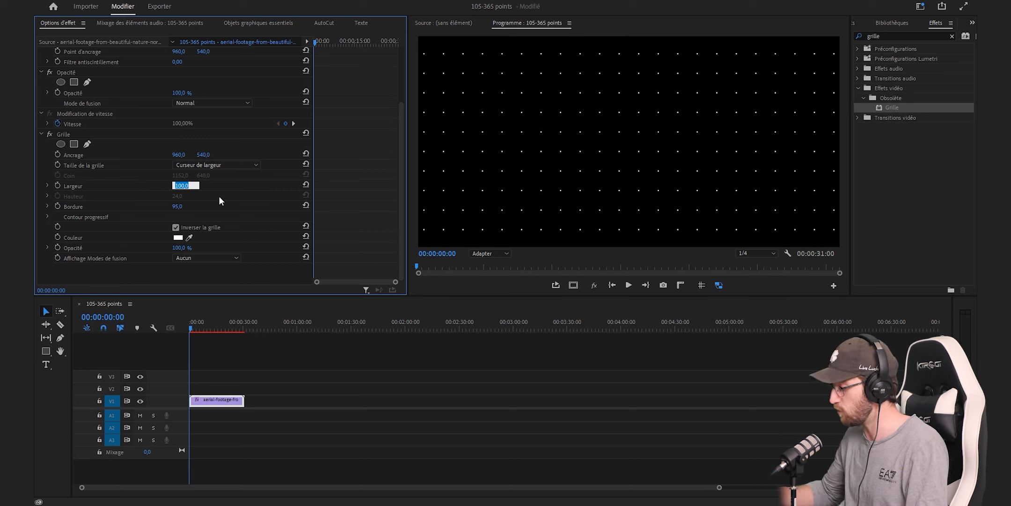
{"action": "type", "text": "500"}
{"action": "key", "text": "Return"}
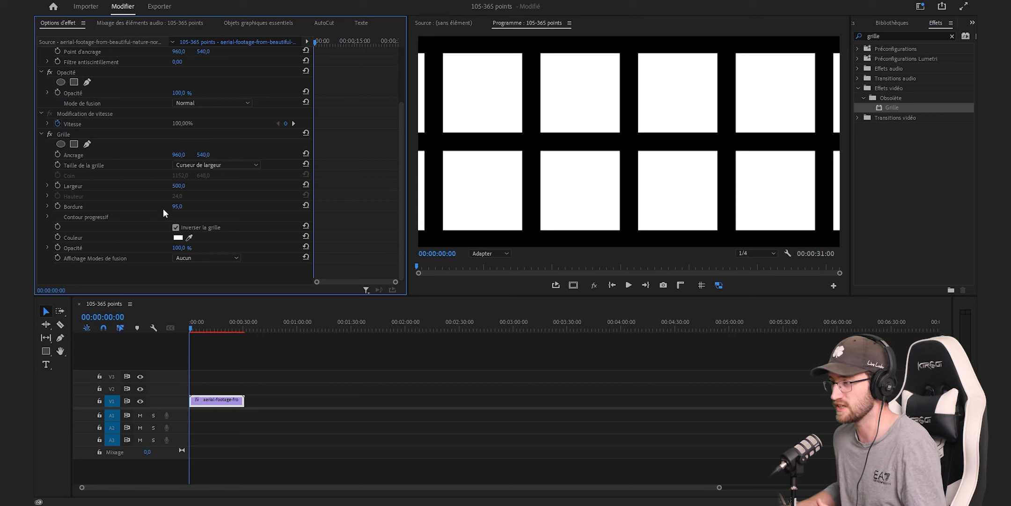
{"action": "left_click", "coordinate": [178, 206]}
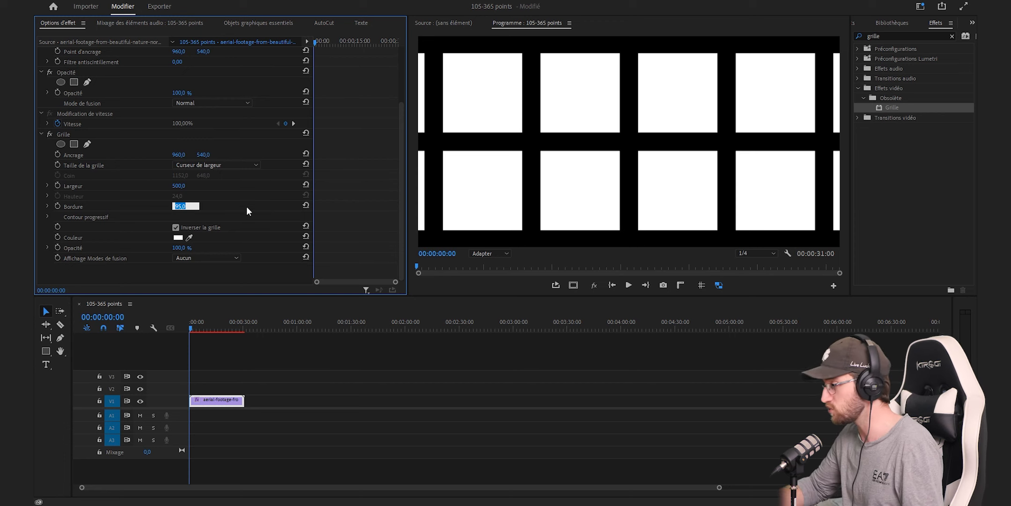
{"action": "type", "text": "490"}
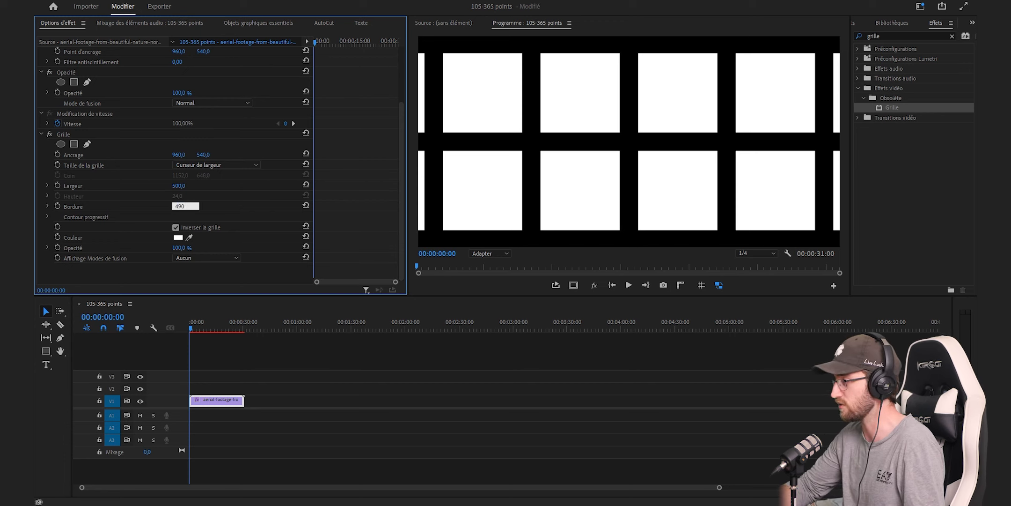
{"action": "key", "text": "Return"}
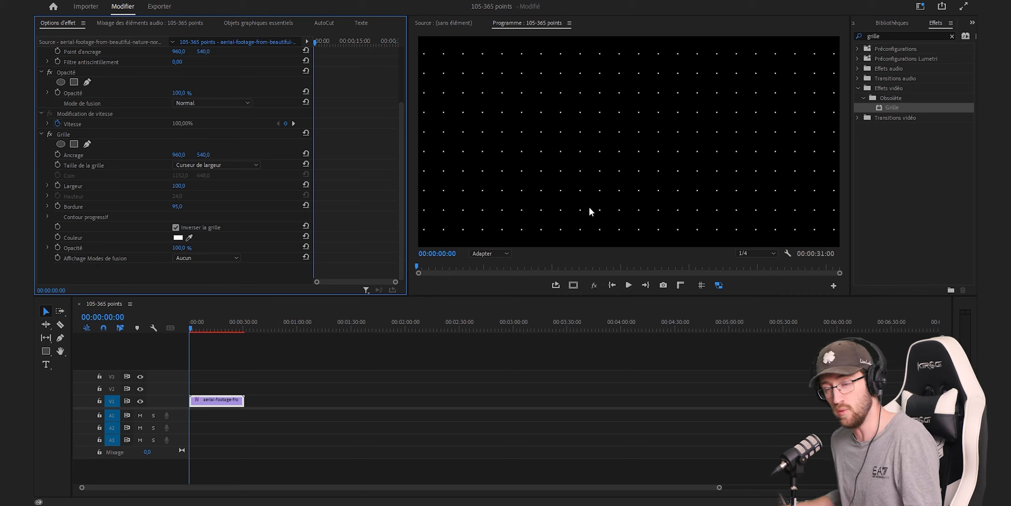
Set the Grille effect's blending mode (Affichage Modes de fusion) to Ecran
{"action": "left_click", "coordinate": [206, 258]}
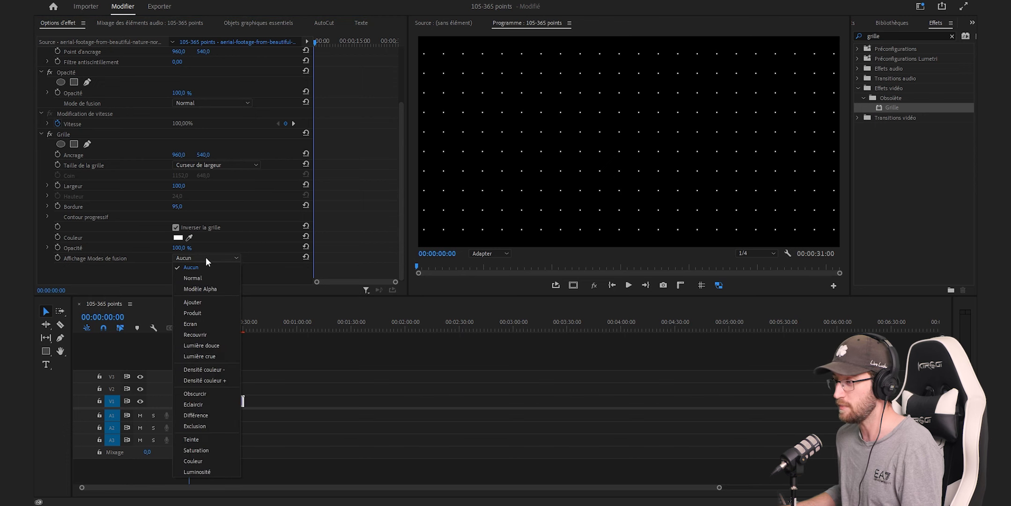
{"action": "left_click", "coordinate": [213, 322]}
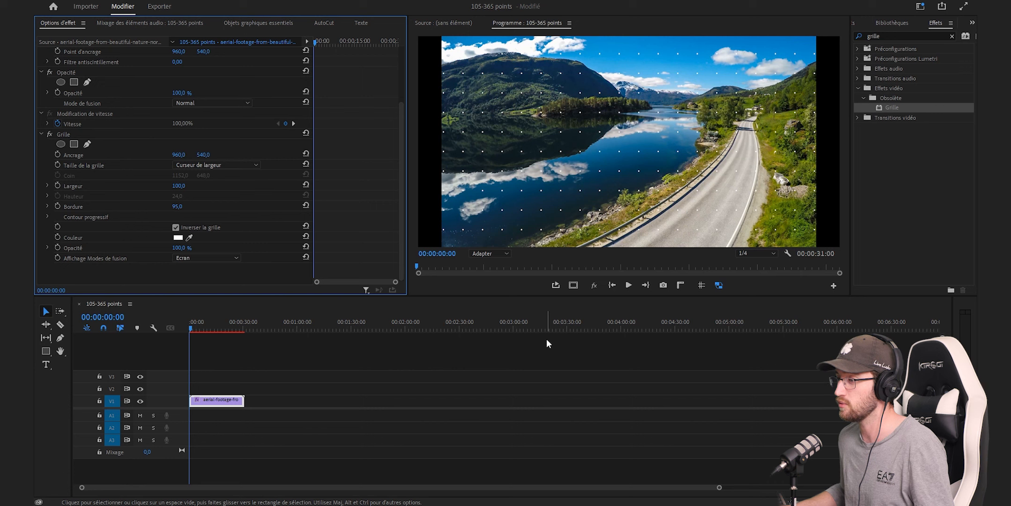